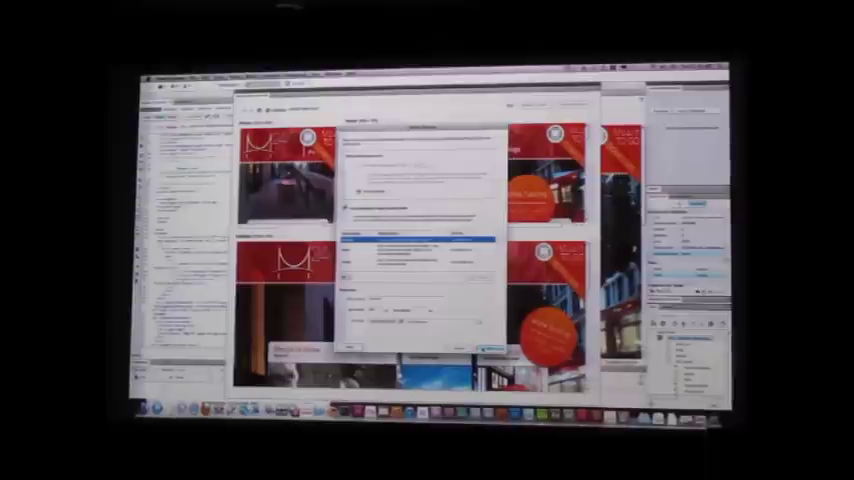
- Confirm the new phone, tablet and desktop sizes in the Viewport Sizes dialog
click(489, 351)
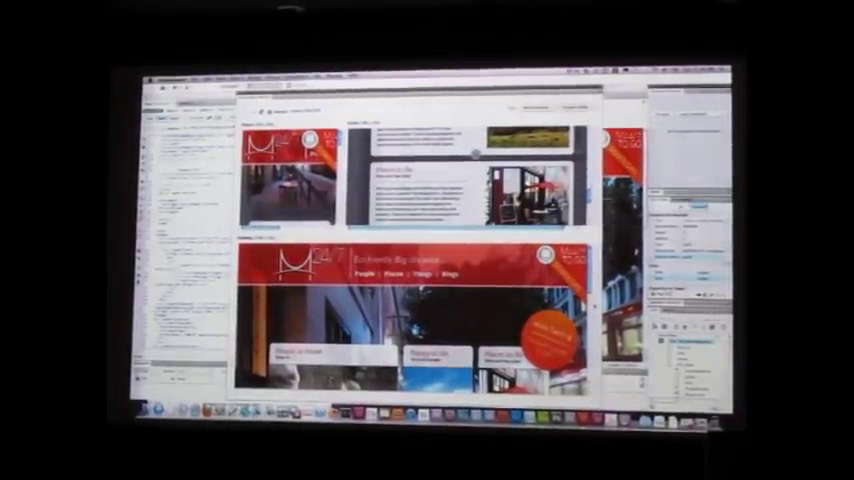
scroll(412, 320, down, 5)
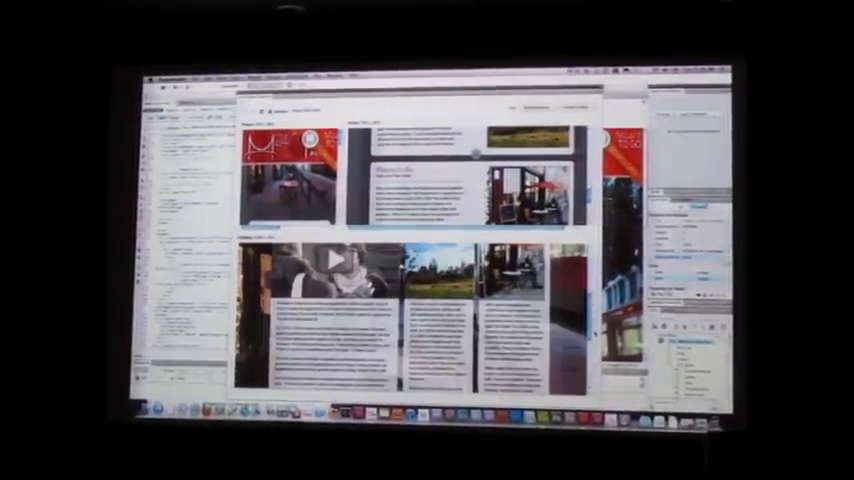
scroll(412, 320, up, 5)
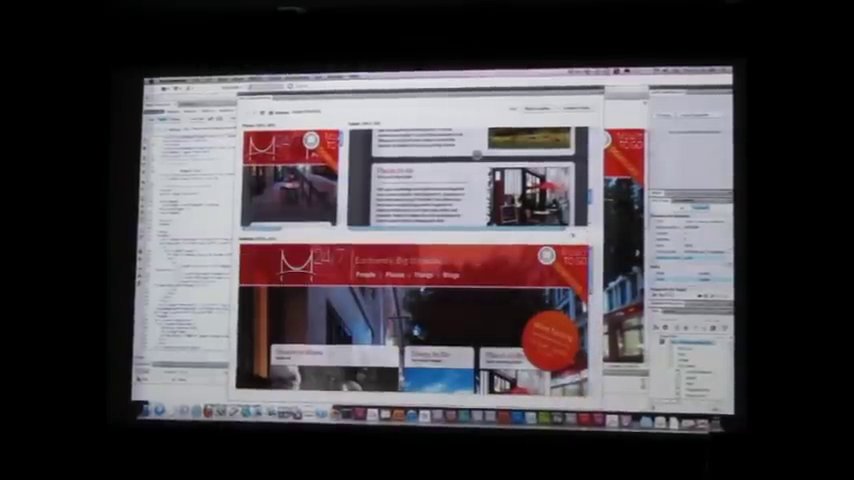